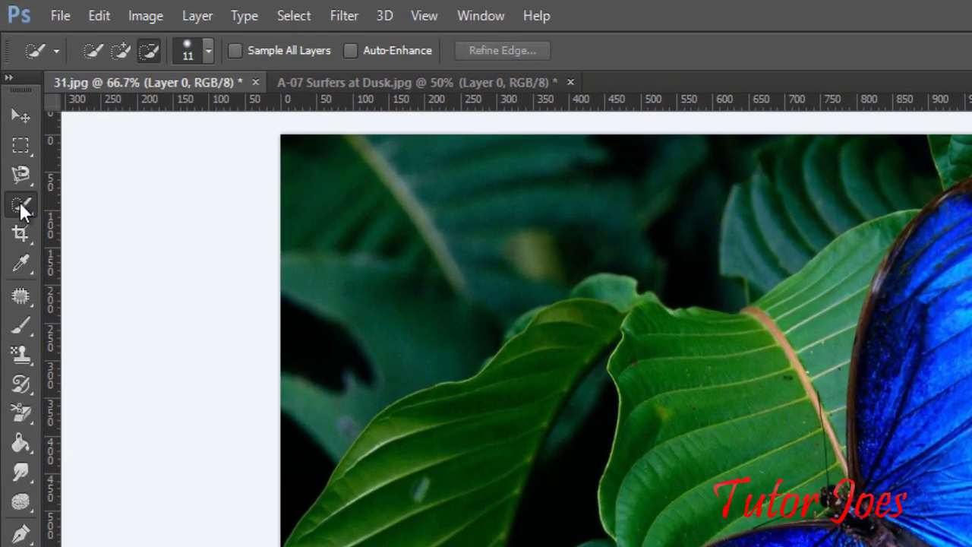
Try the Magic Wand briefly, then settle back on the Quick Selection tool.
right_click(23, 203)
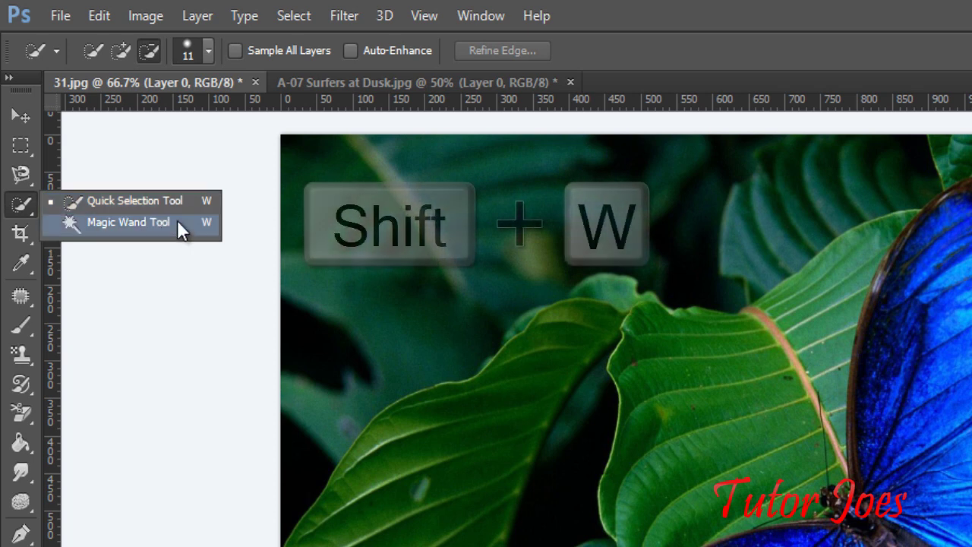
click(177, 222)
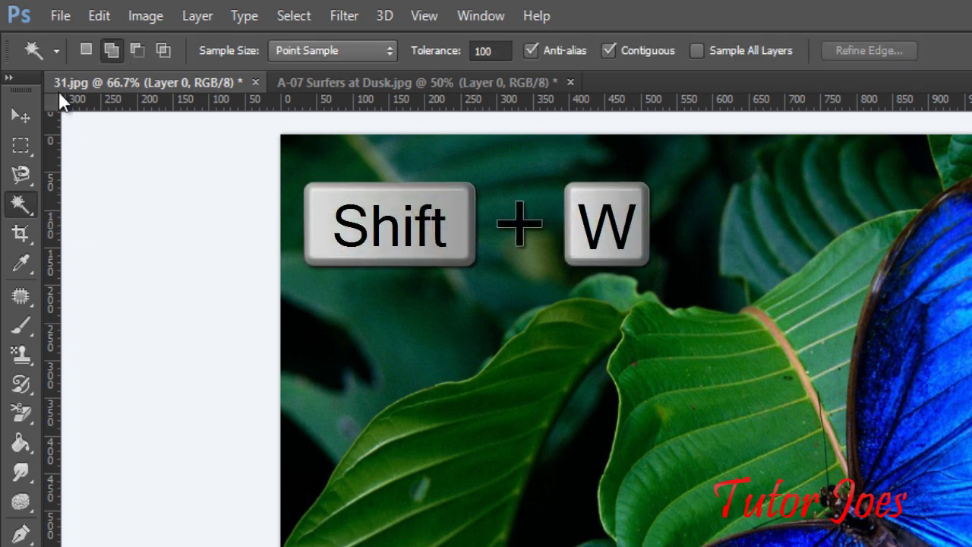
right_click(21, 201)
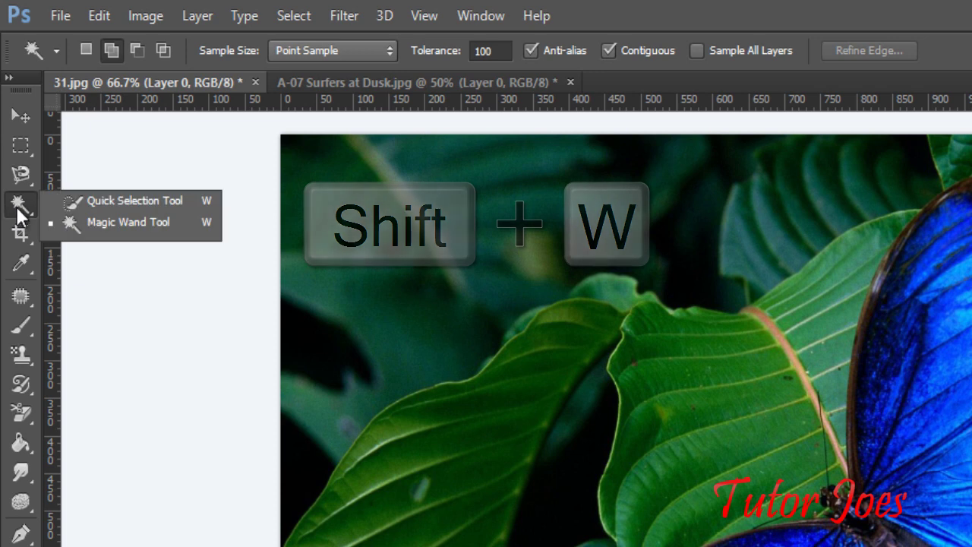
click(111, 200)
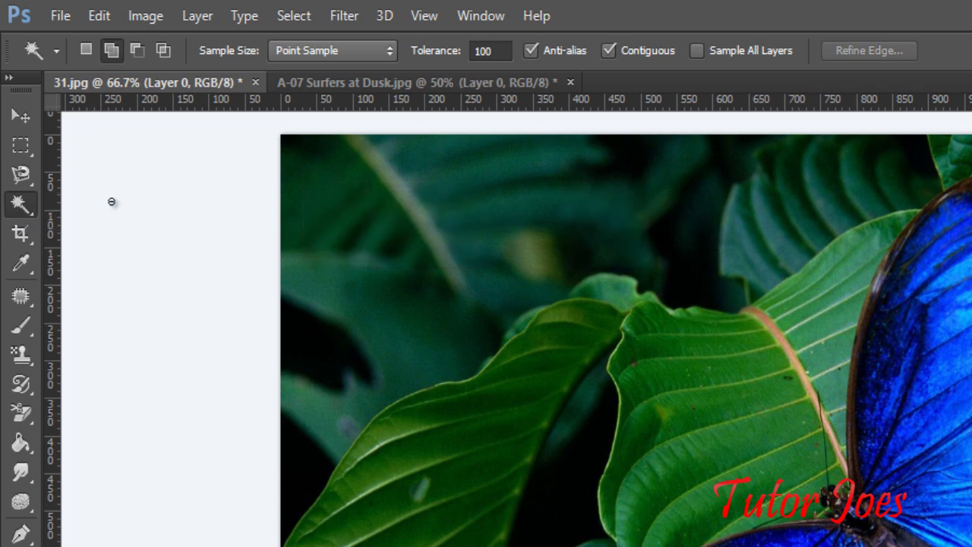
right_click(34, 213)
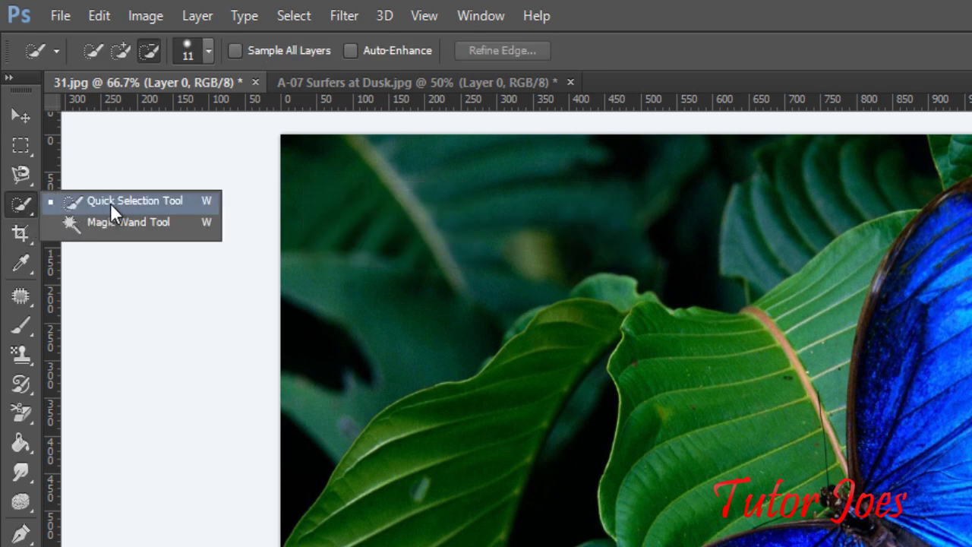
click(115, 200)
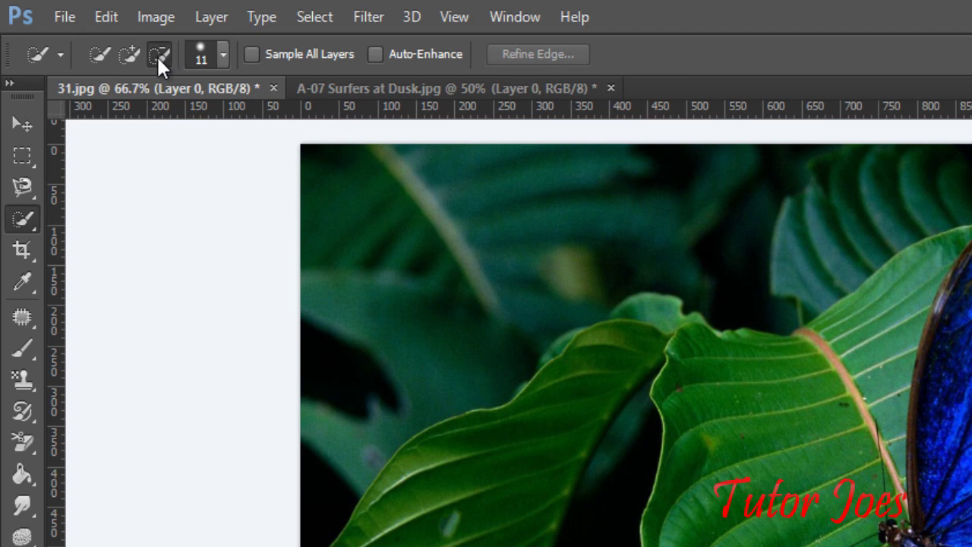
Start a new Quick Selection covering the butterfly's lower wing and the upper wing to its tip.
click(100, 54)
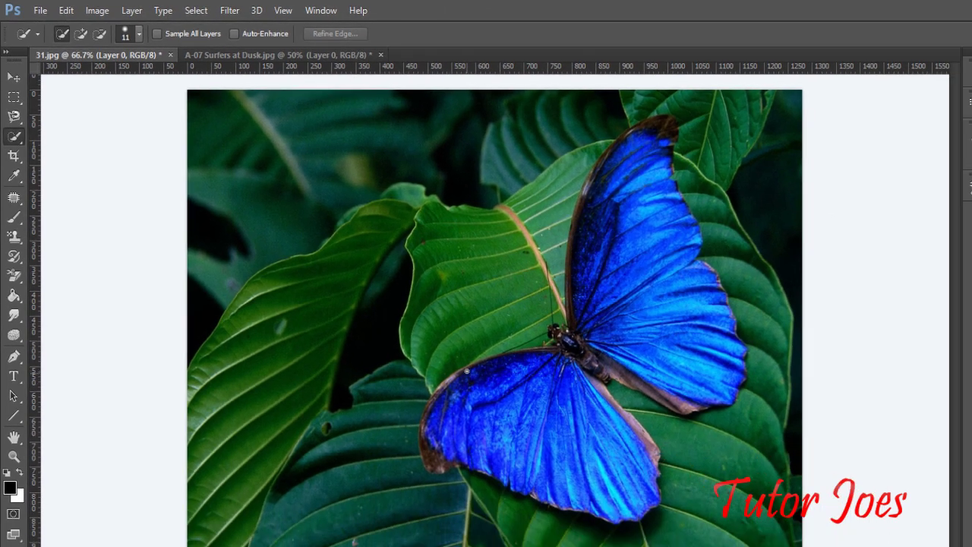
drag(480, 404, 448, 417)
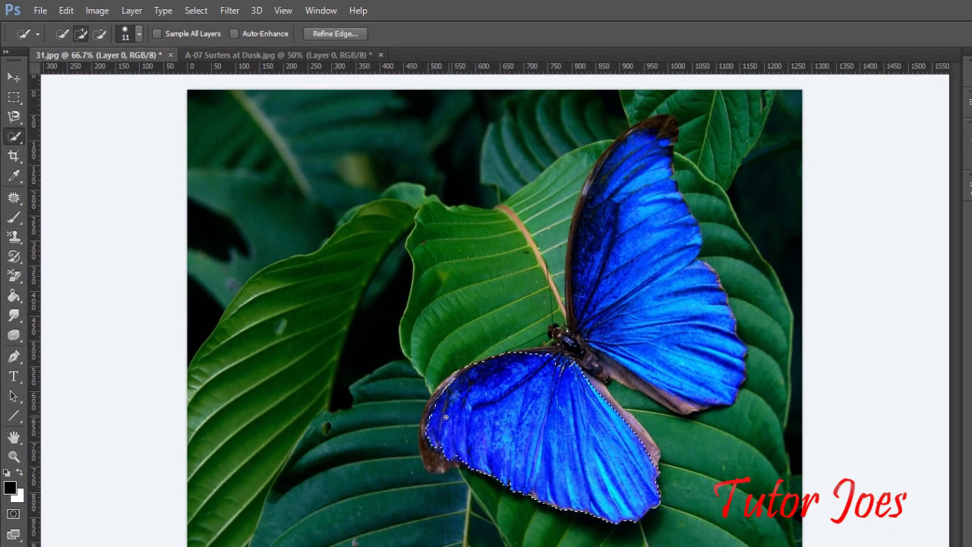
mouse_move(556, 347)
mouse_down()
mouse_move(661, 122)
mouse_move(647, 247)
mouse_move(695, 361)
mouse_up()
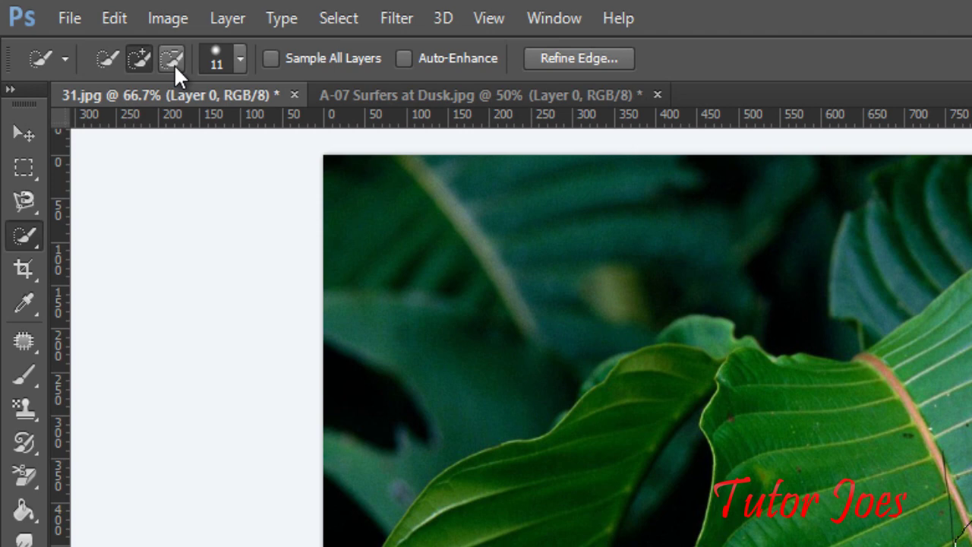
Subtract the antenna area, add the butterfly's head, and remove the leaf wedge beside it.
click(174, 64)
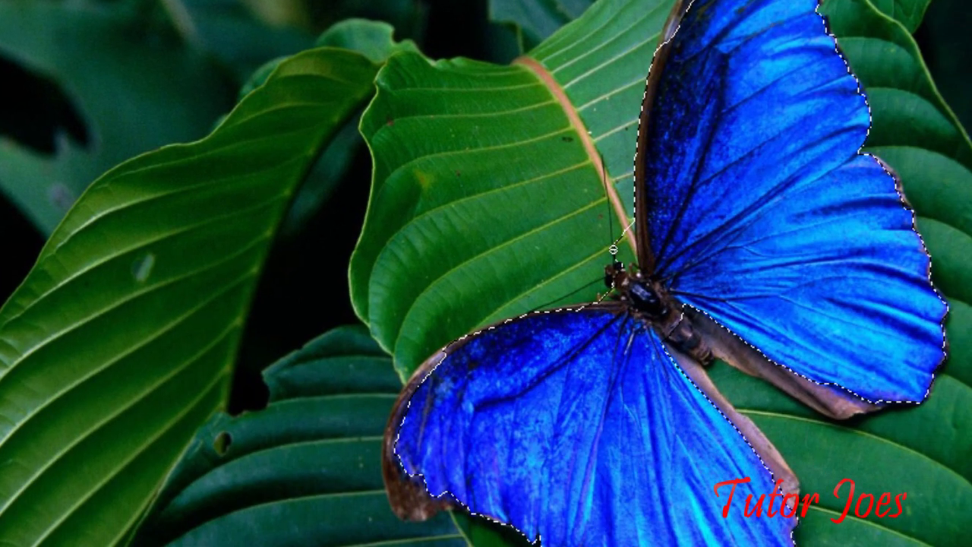
mouse_move(614, 249)
mouse_down()
mouse_move(630, 241)
mouse_move(626, 257)
mouse_up()
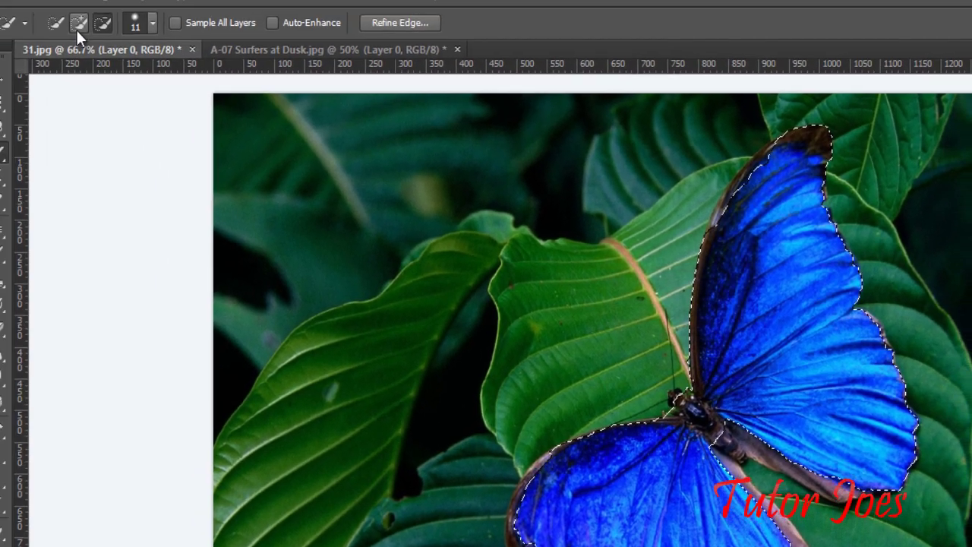
click(77, 24)
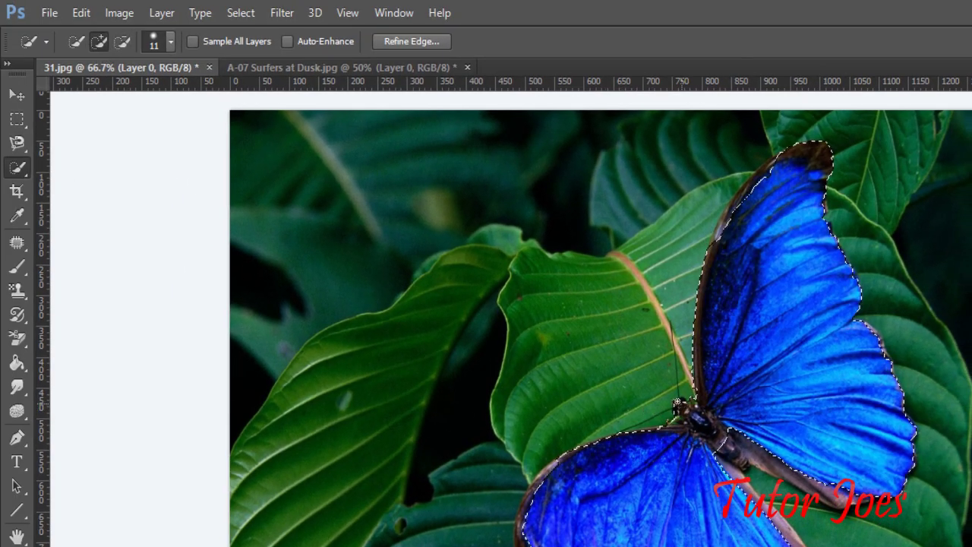
drag(676, 396, 681, 394)
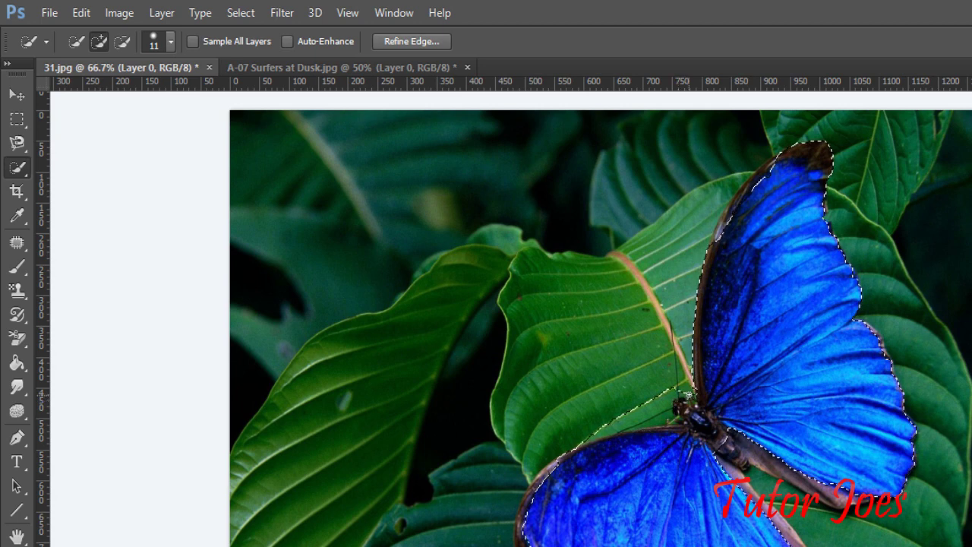
click(122, 41)
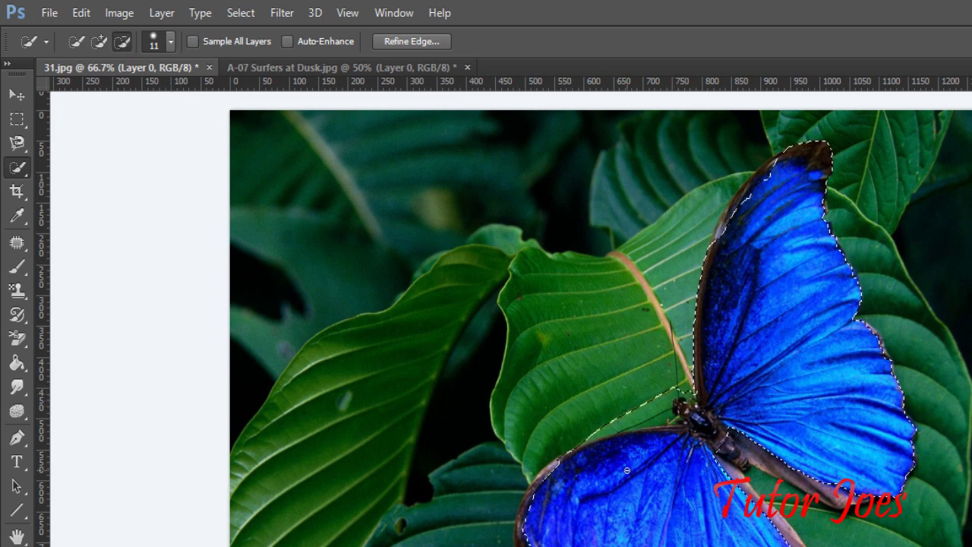
click(664, 412)
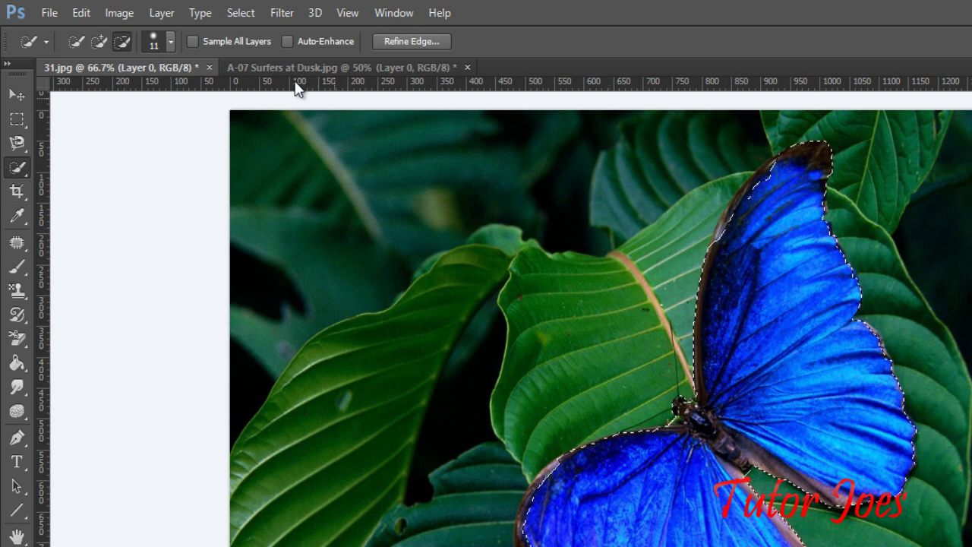
Move the butterfly into A-07 Surfers at Dusk.jpg as Layer 1, centred over the beach.
drag(176, 65, 172, 235)
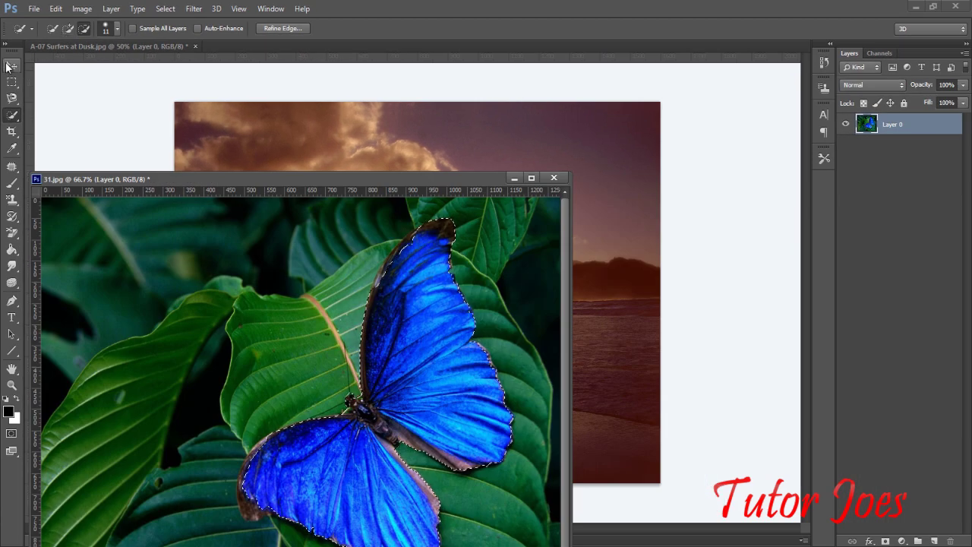
click(10, 67)
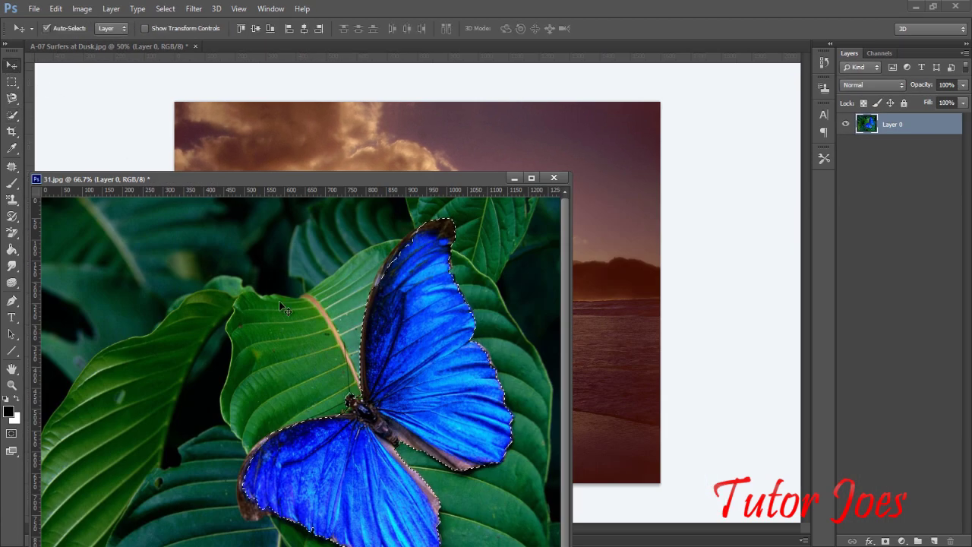
mouse_move(480, 351)
mouse_down()
mouse_move(627, 329)
mouse_move(590, 258)
mouse_up()
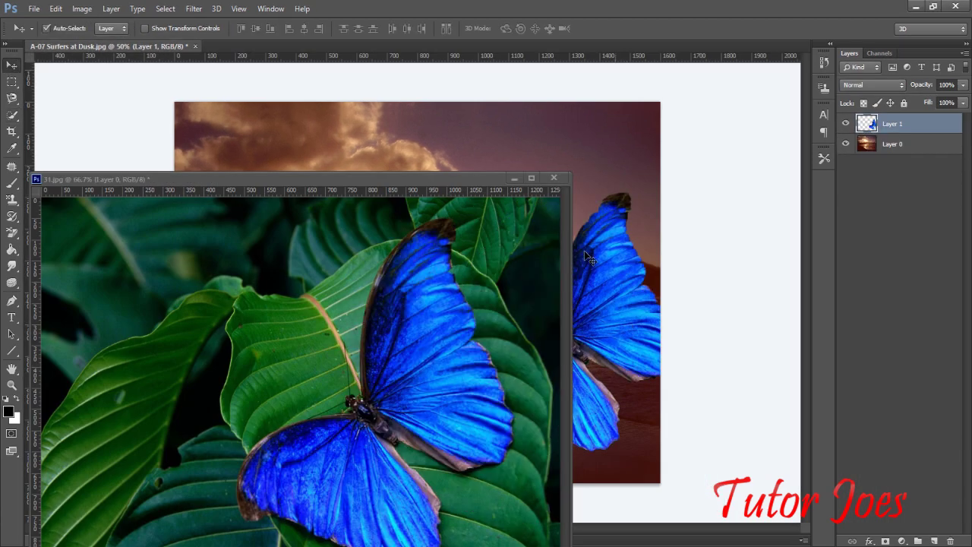
drag(479, 179, 516, 50)
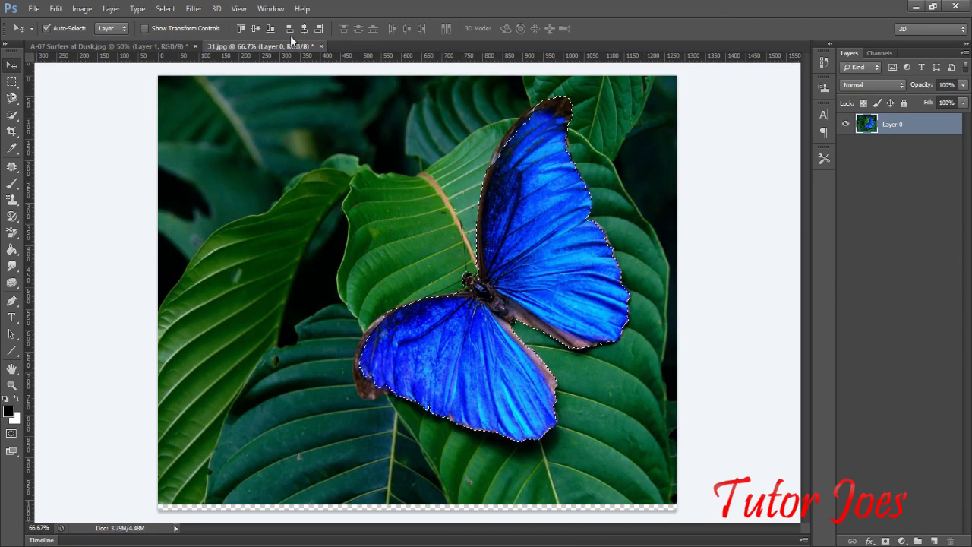
click(172, 46)
drag(538, 360, 329, 299)
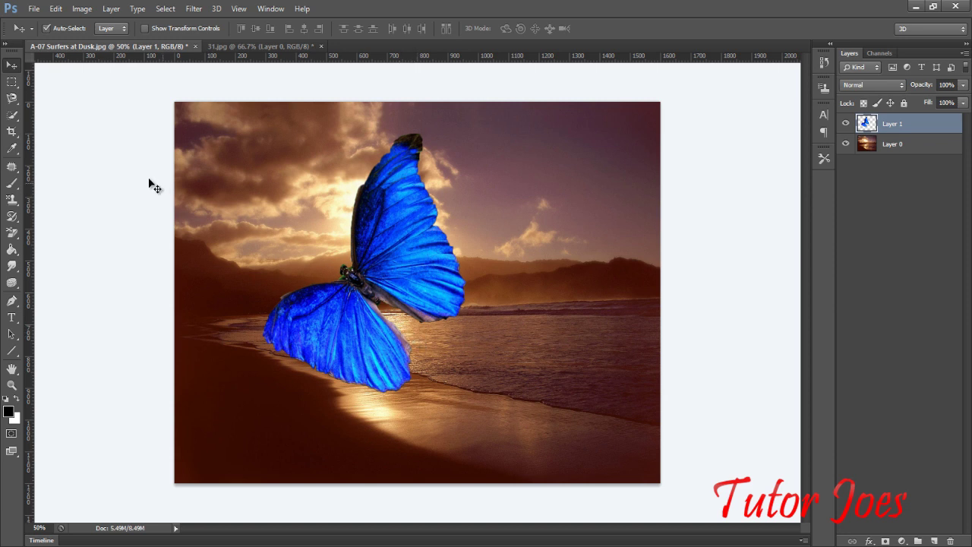
On 31.jpg, deselect and Magic Wand the leafy dark background at tolerance 100.
click(228, 46)
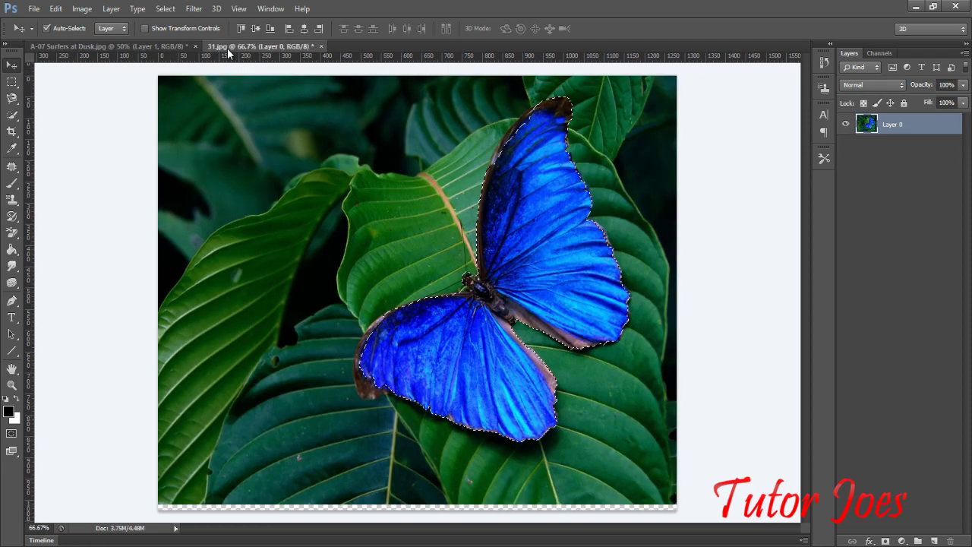
key(w)
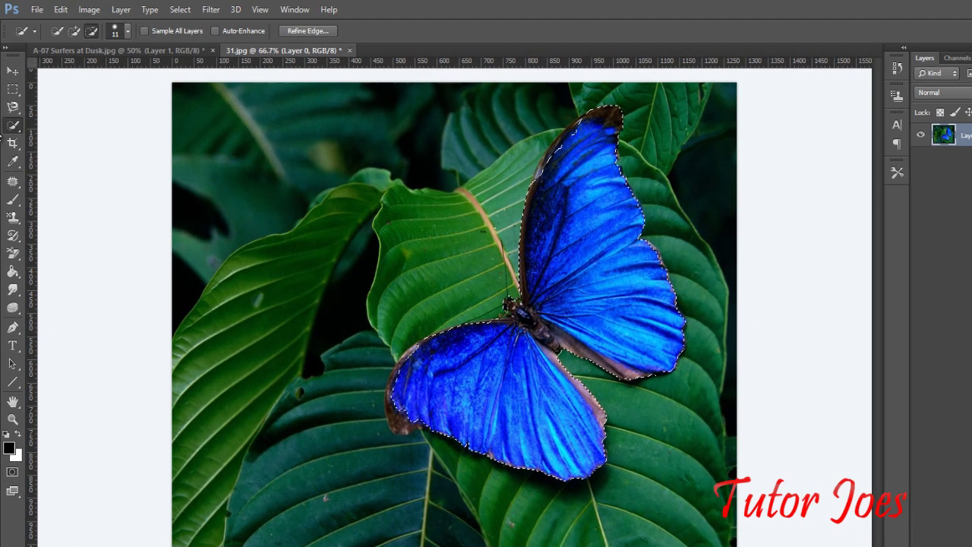
right_click(12, 115)
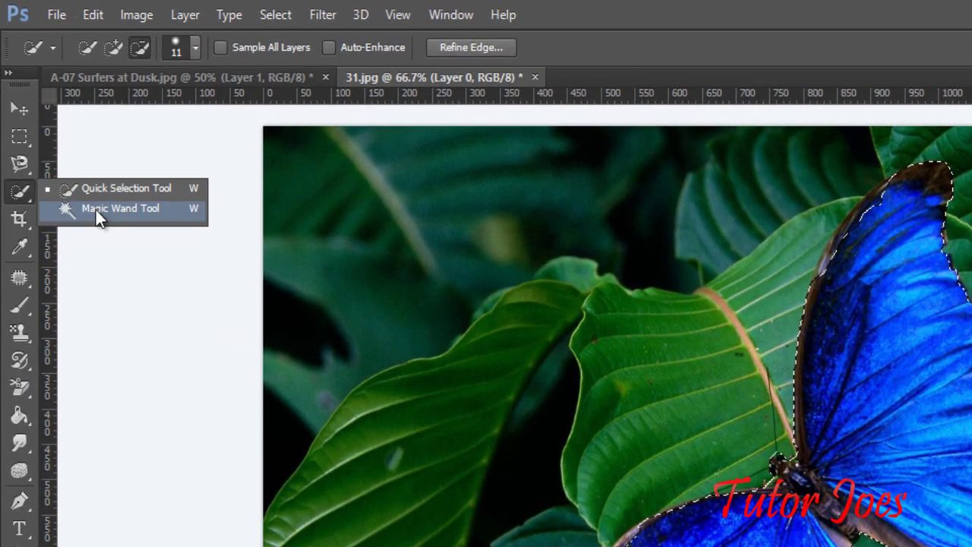
click(96, 209)
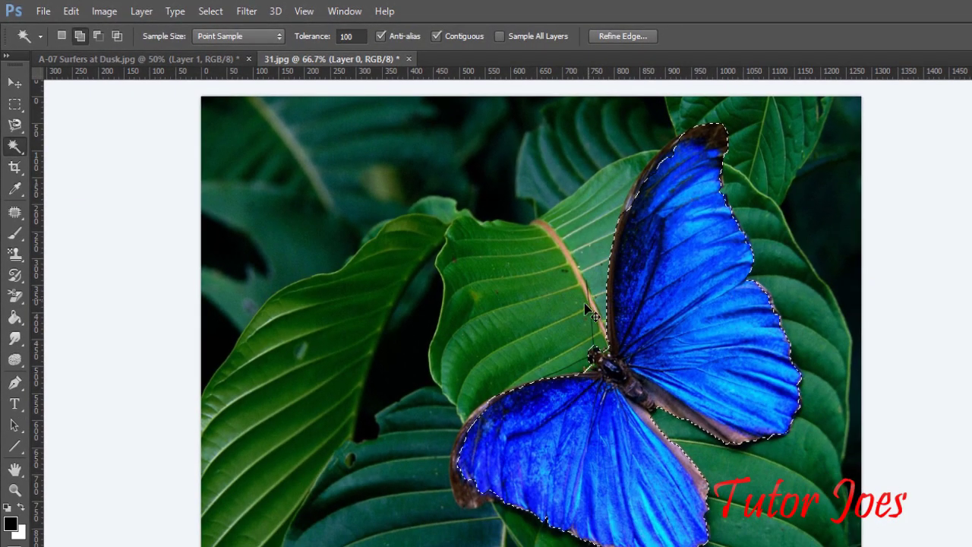
key(ctrl+d)
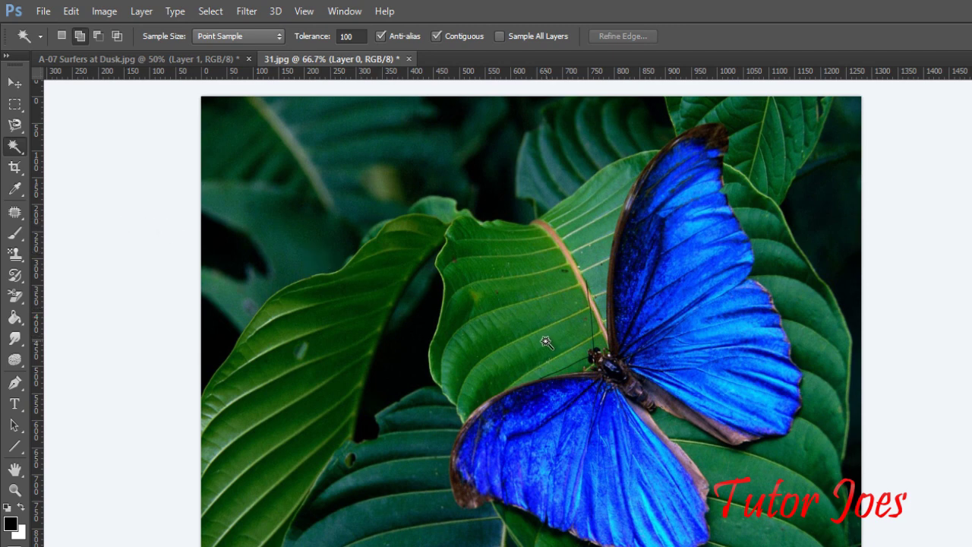
click(308, 196)
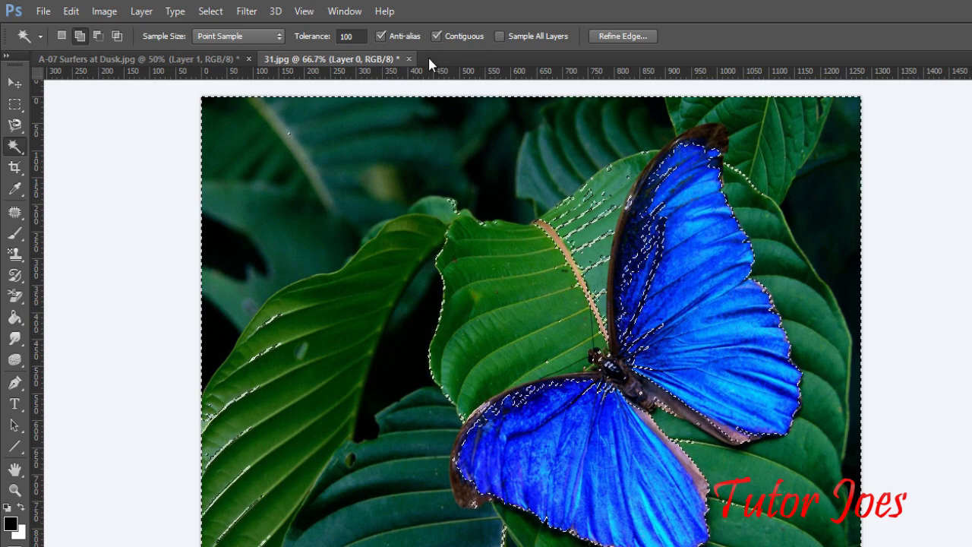
With Contiguous off, select similar colours across the whole image.
click(437, 36)
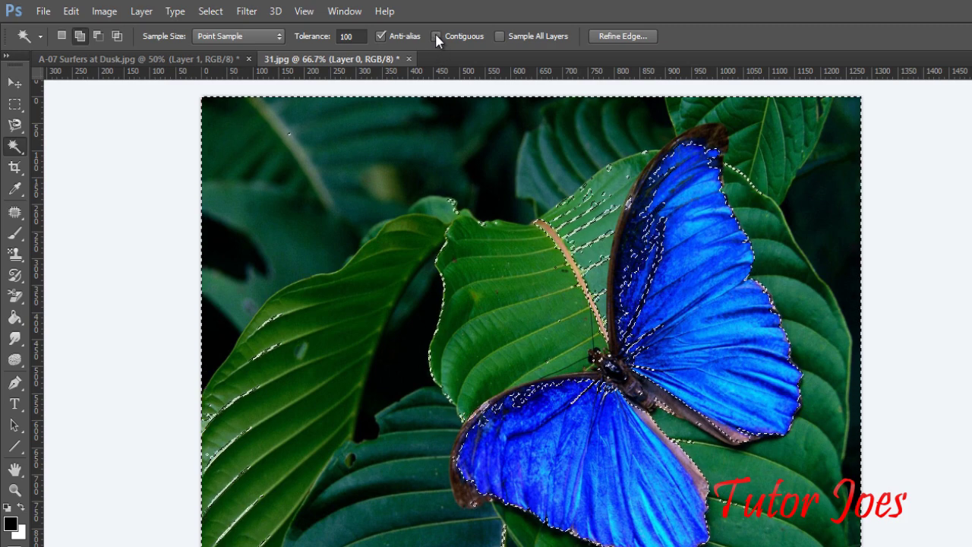
key(ctrl+d)
click(354, 134)
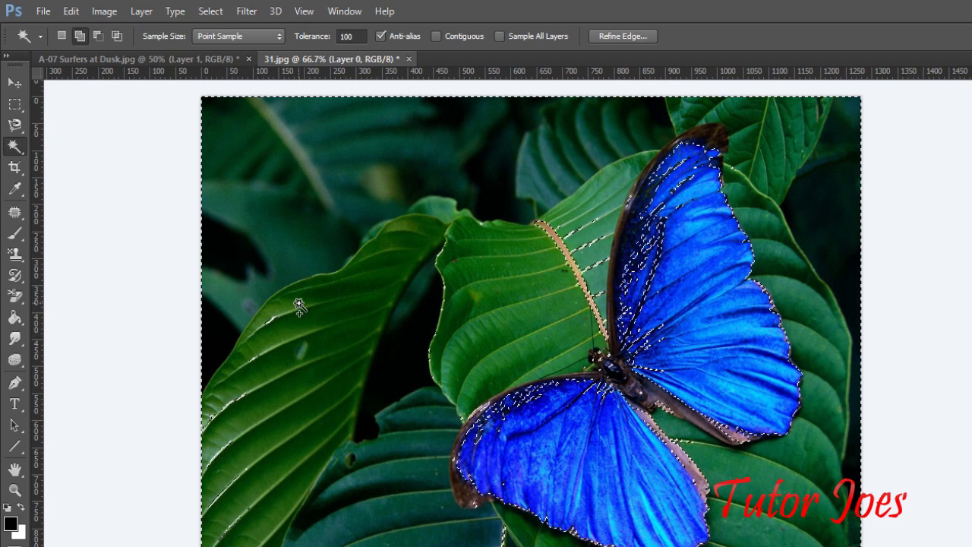
With Contiguous back on, select the connected leaf area, then add the blue wings.
click(435, 37)
click(427, 83)
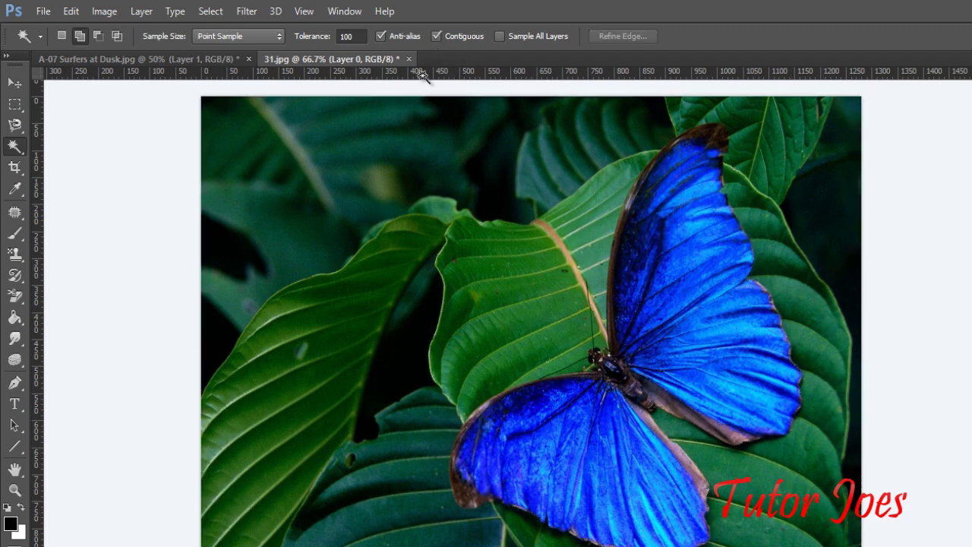
click(475, 310)
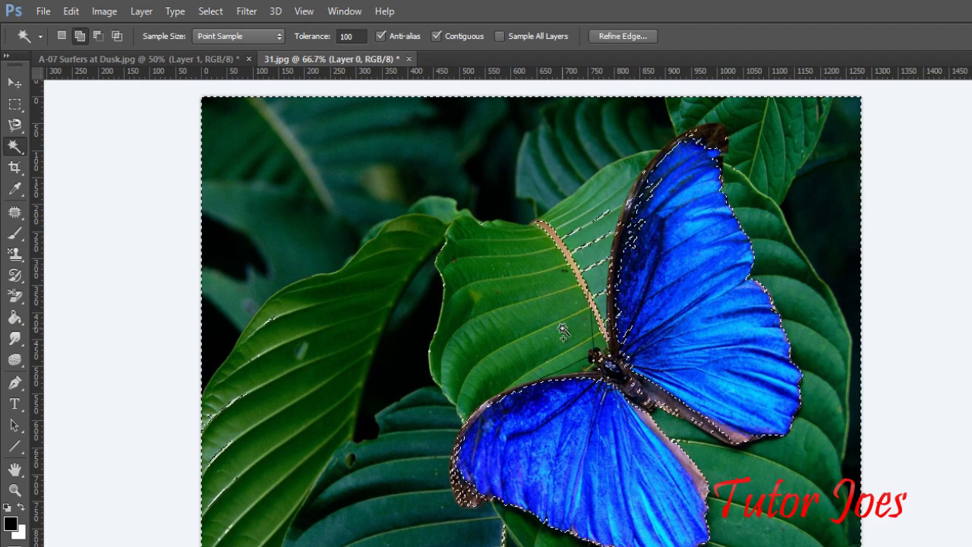
click(653, 479)
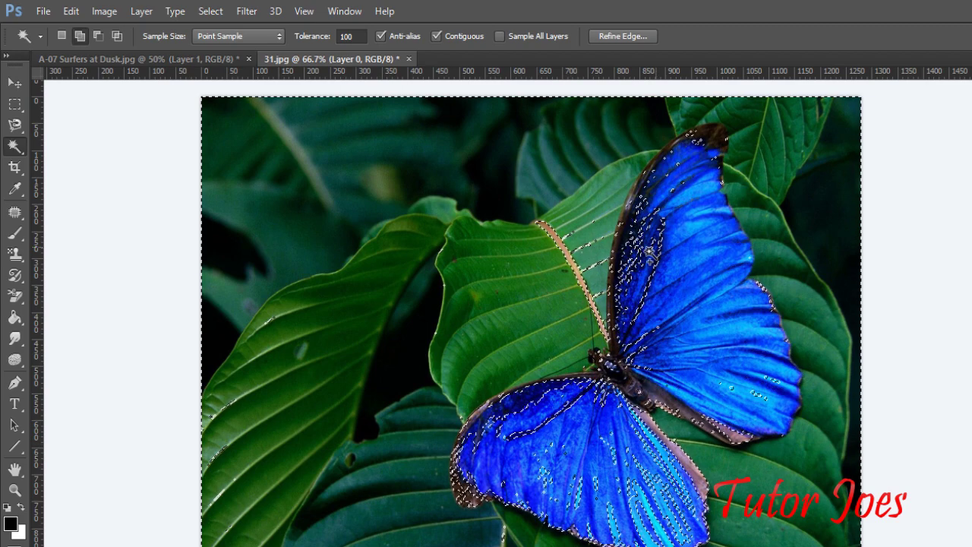
Deselect and select only the lower and upper blue wings with the Magic Wand.
key(ctrl+d)
click(580, 453)
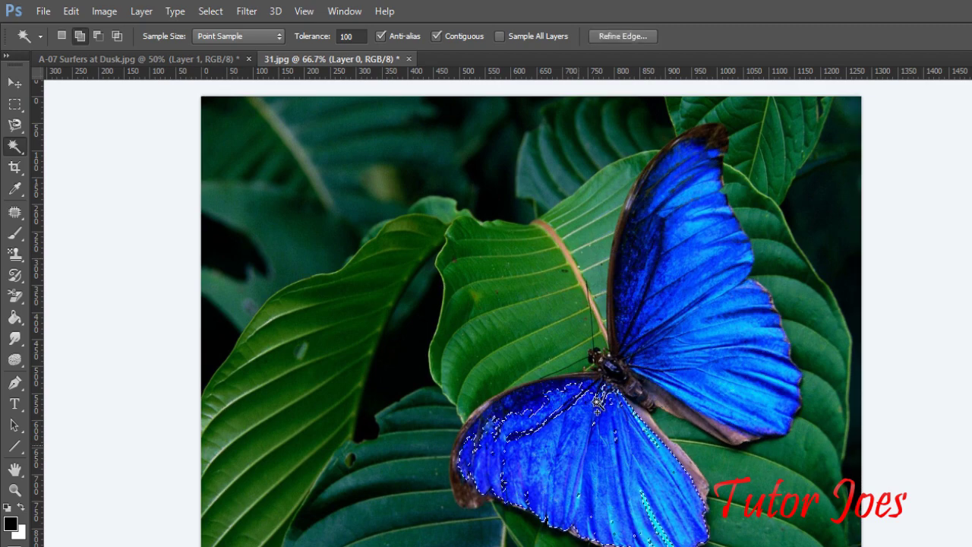
click(648, 339)
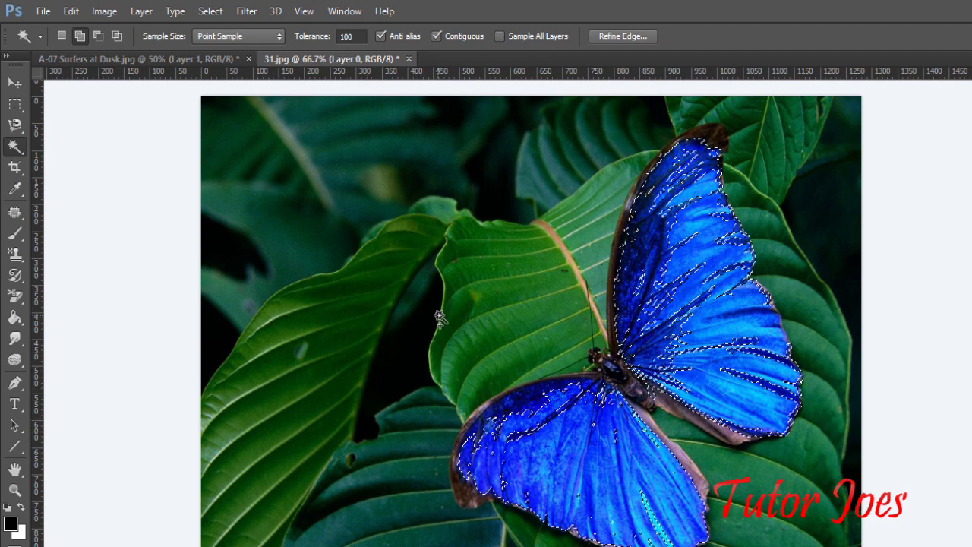
right_click(16, 153)
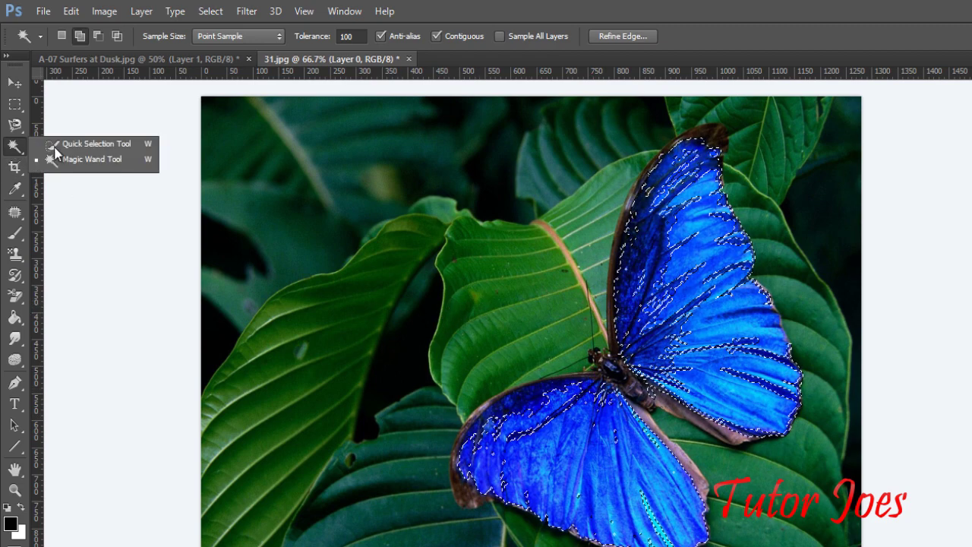